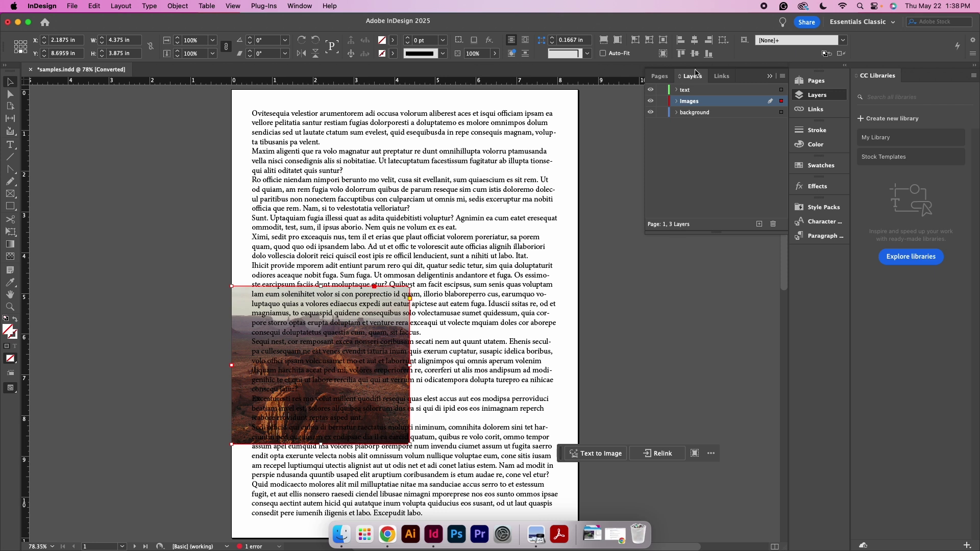
Select the desert image together with the body text frame and apply a text wrap around the bounding box
{"action": "left_click", "coordinate": [769, 76]}
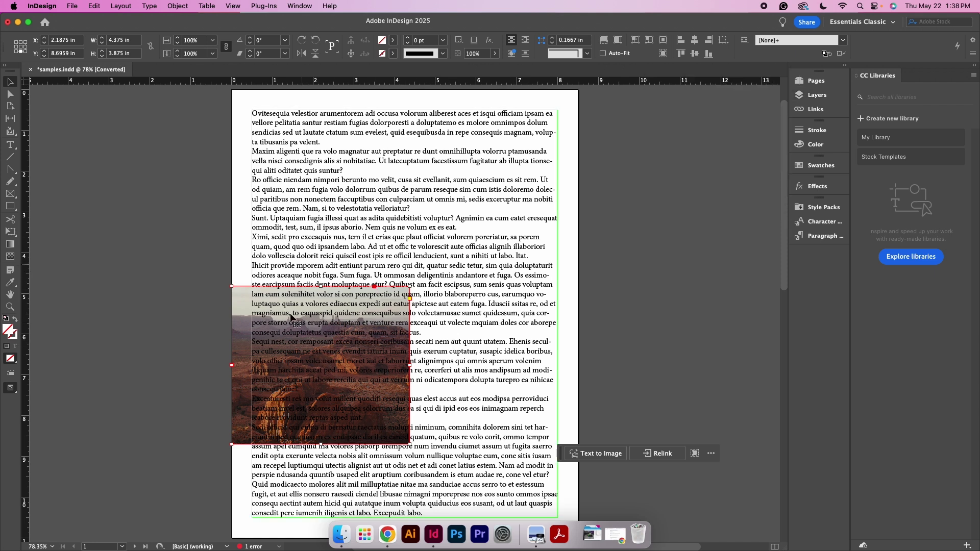
{"action": "left_click", "coordinate": [649, 265]}
{"action": "left_click", "coordinate": [513, 361]}
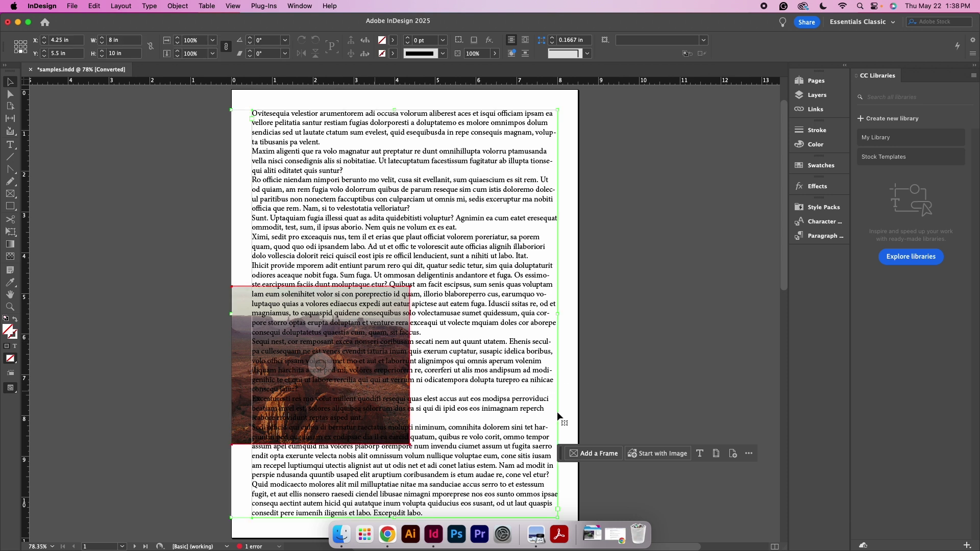
{"action": "left_click", "coordinate": [296, 6]}
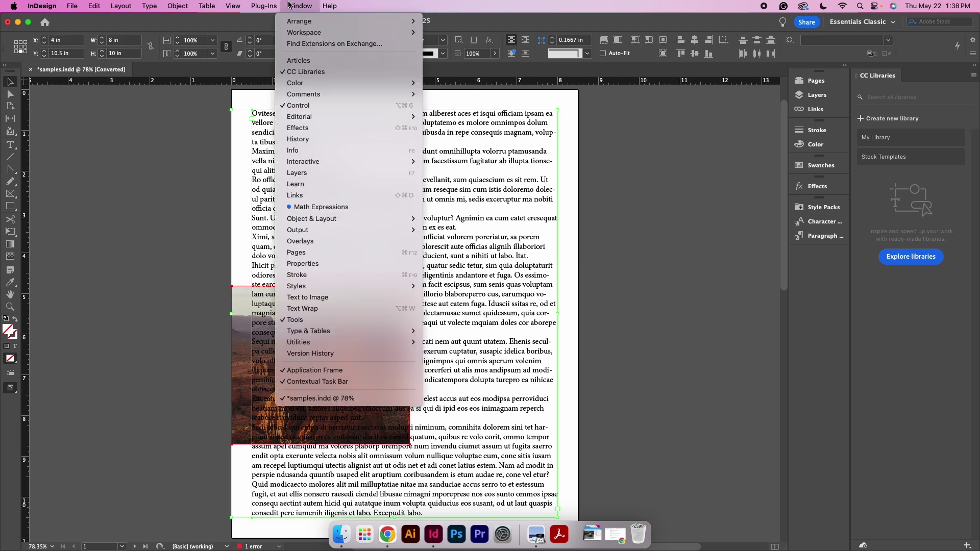
{"action": "left_click", "coordinate": [347, 309]}
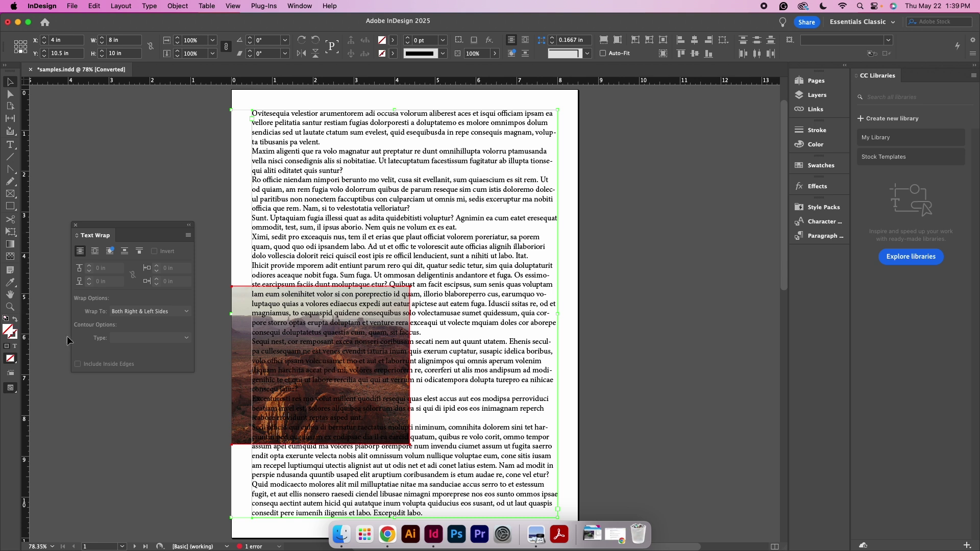
{"action": "left_click", "coordinate": [94, 257]}
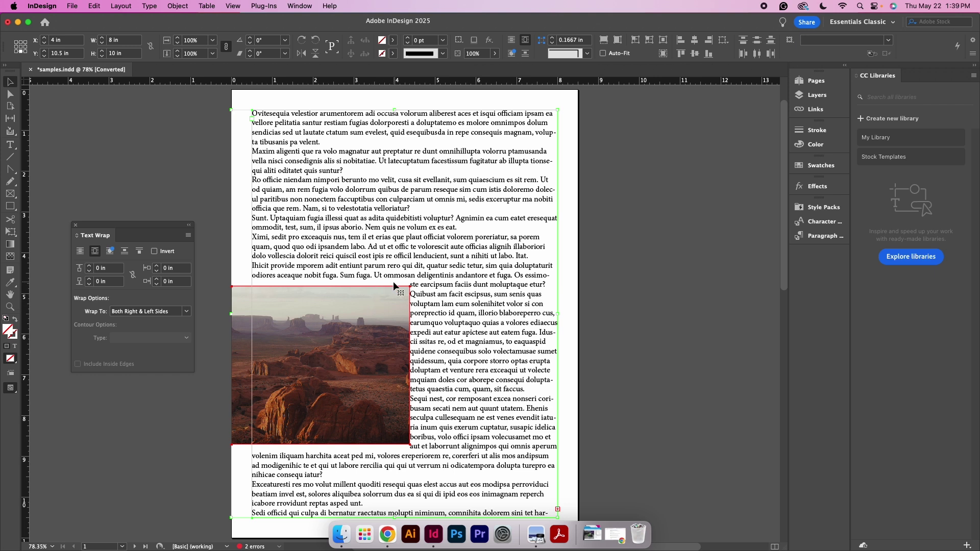
Link the text wrap offsets and set them to 0.25 in on all sides of the selected image and text frame
{"action": "left_click", "coordinate": [132, 276]}
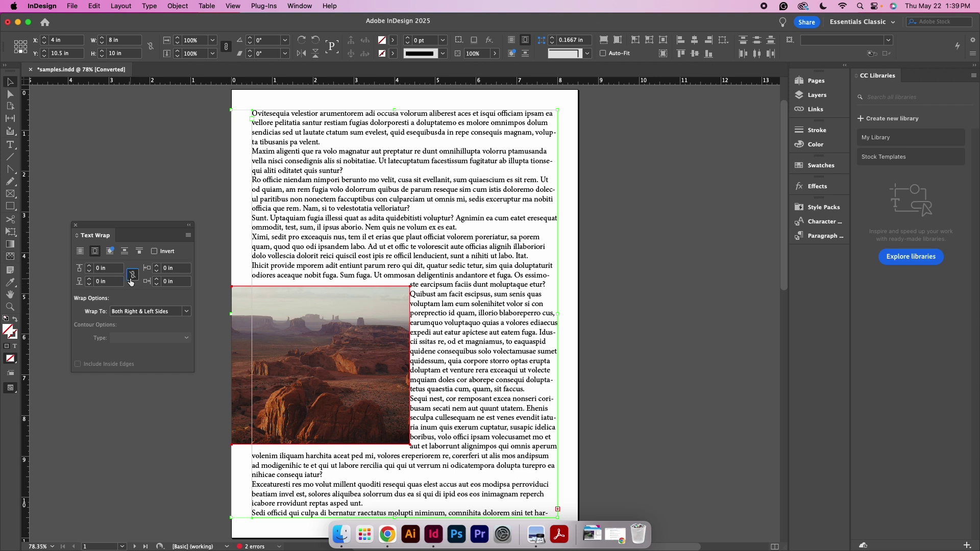
{"action": "left_click", "coordinate": [90, 266]}
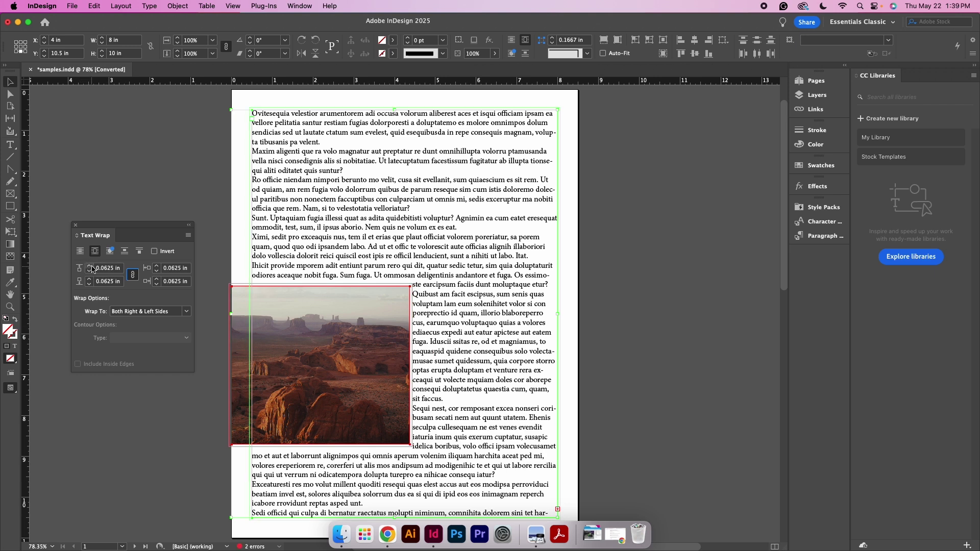
{"action": "left_click", "coordinate": [90, 266]}
{"action": "left_click", "coordinate": [91, 266]}
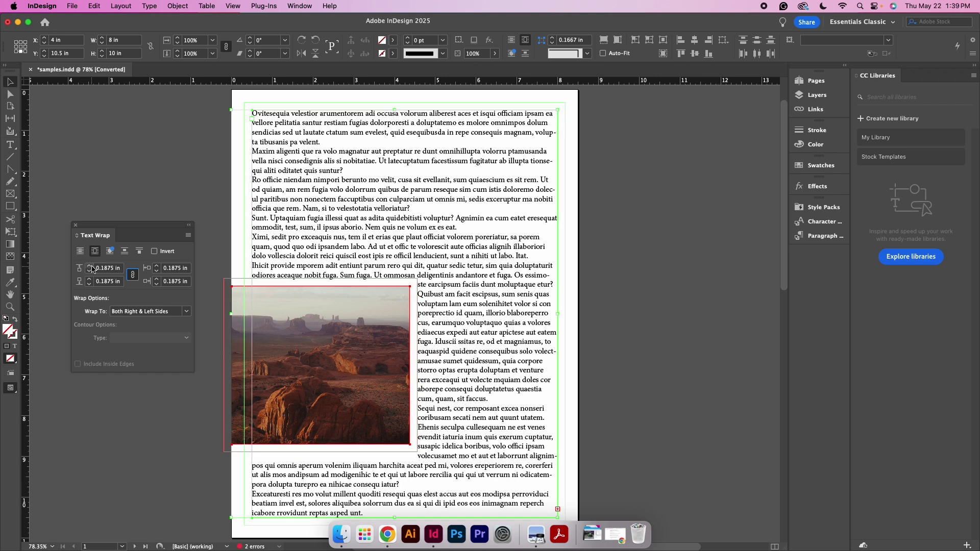
{"action": "left_click", "coordinate": [91, 266]}
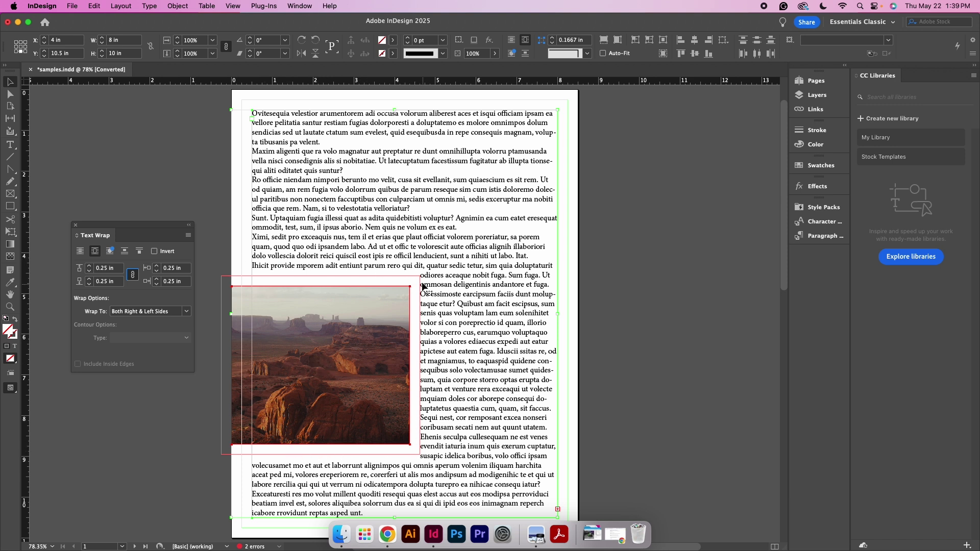
{"action": "left_click", "coordinate": [200, 334]}
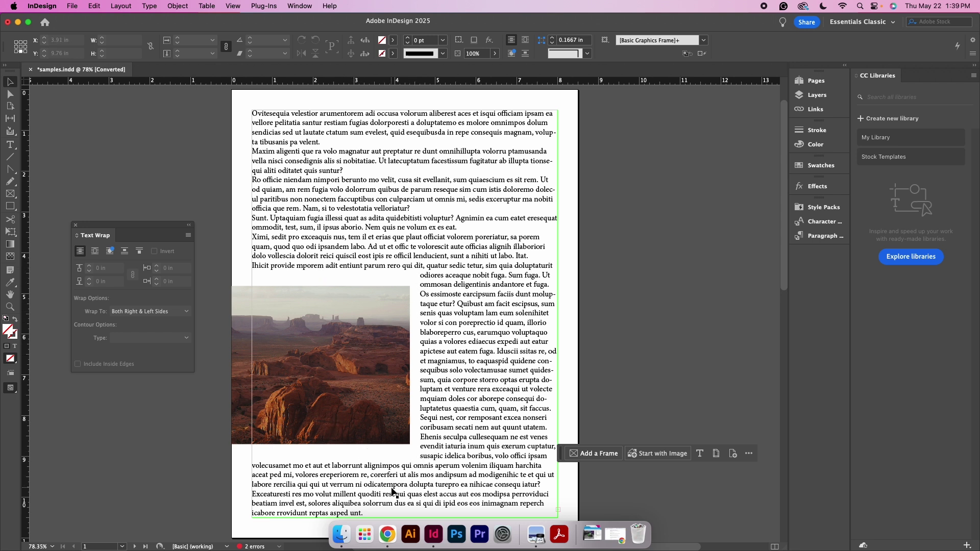
Unlink the text wrap offsets so that each side can be adjusted separately
{"action": "left_click", "coordinate": [430, 378]}
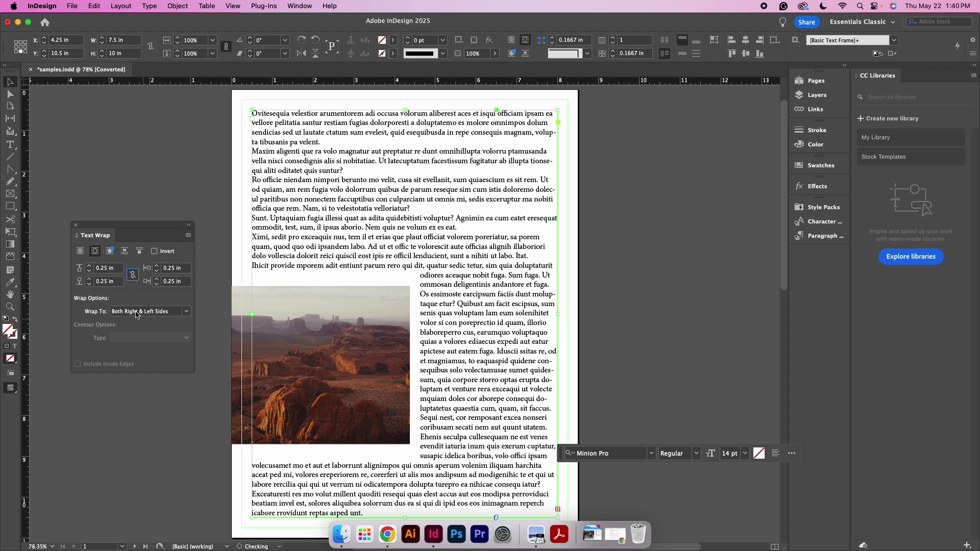
{"action": "left_click", "coordinate": [131, 276]}
{"action": "left_click", "coordinate": [676, 242]}
{"action": "left_click", "coordinate": [327, 363]}
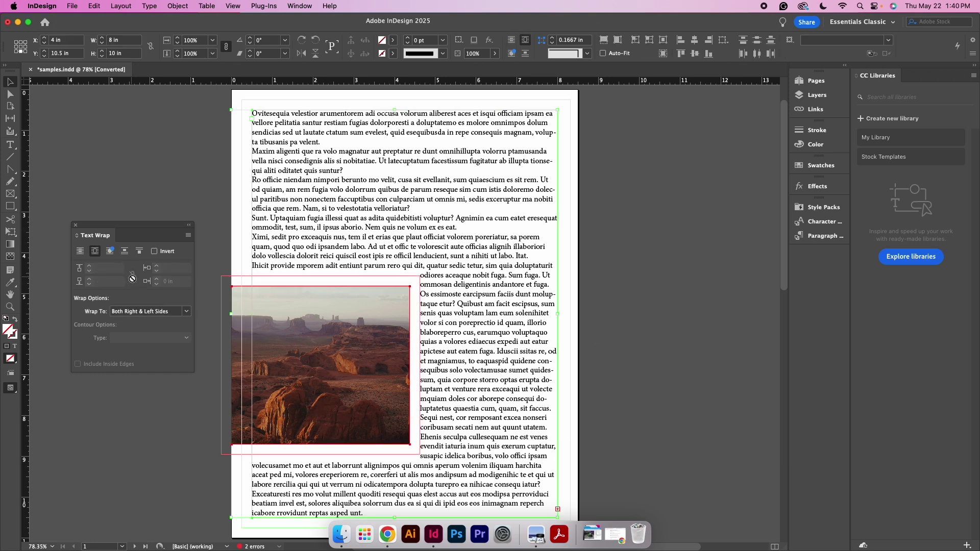
{"action": "left_click", "coordinate": [637, 325]}
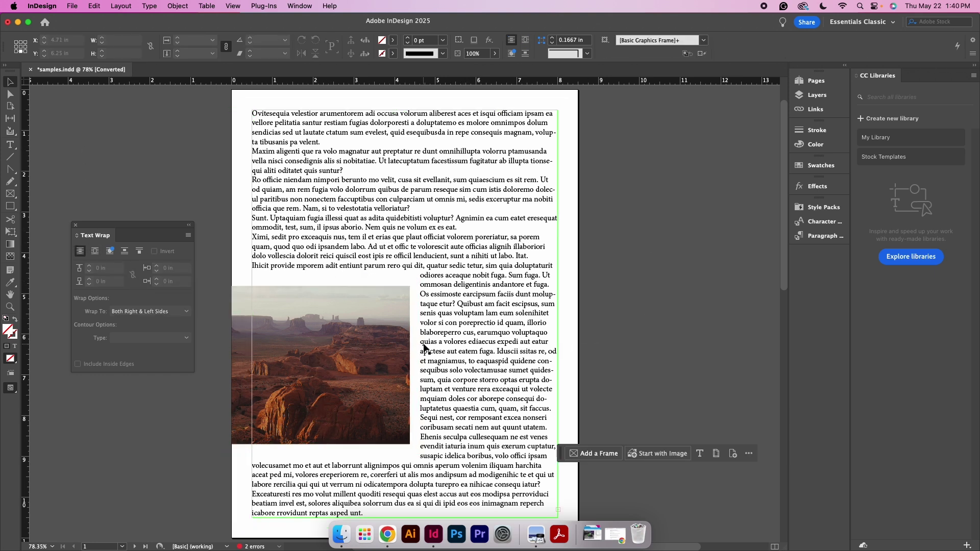
Set only the right text wrap offset of the desert image to 0.4375 in
{"action": "left_click", "coordinate": [259, 323]}
{"action": "left_click", "coordinate": [238, 320]}
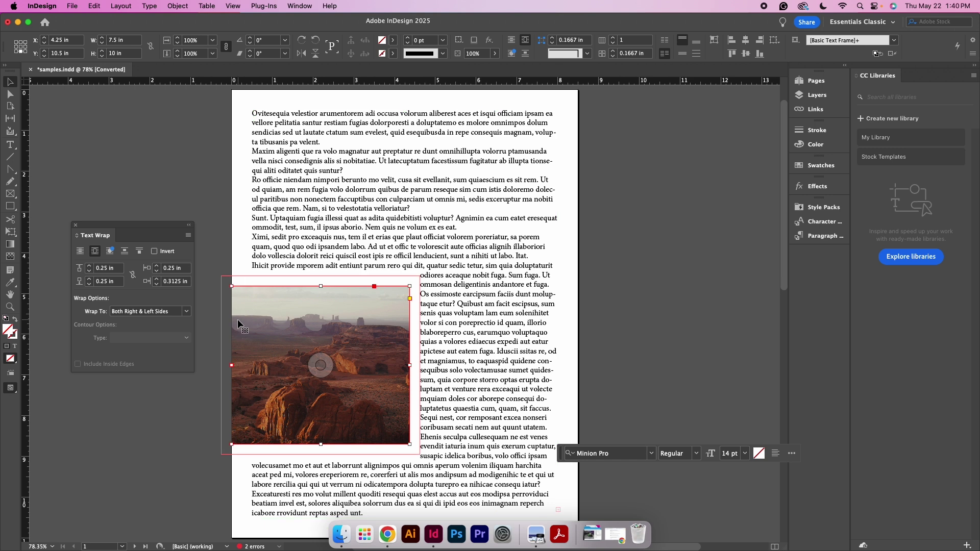
{"action": "left_click", "coordinate": [157, 283]}
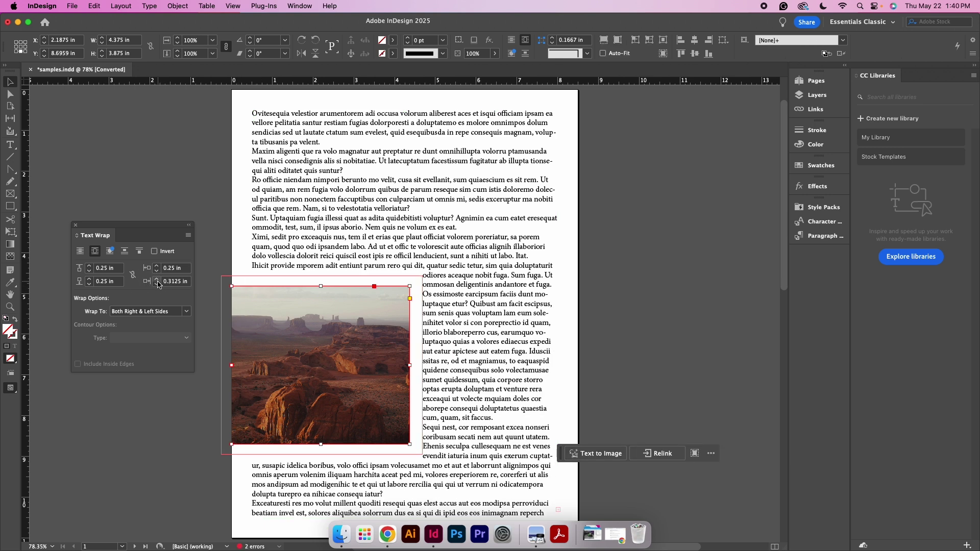
{"action": "left_click", "coordinate": [159, 283]}
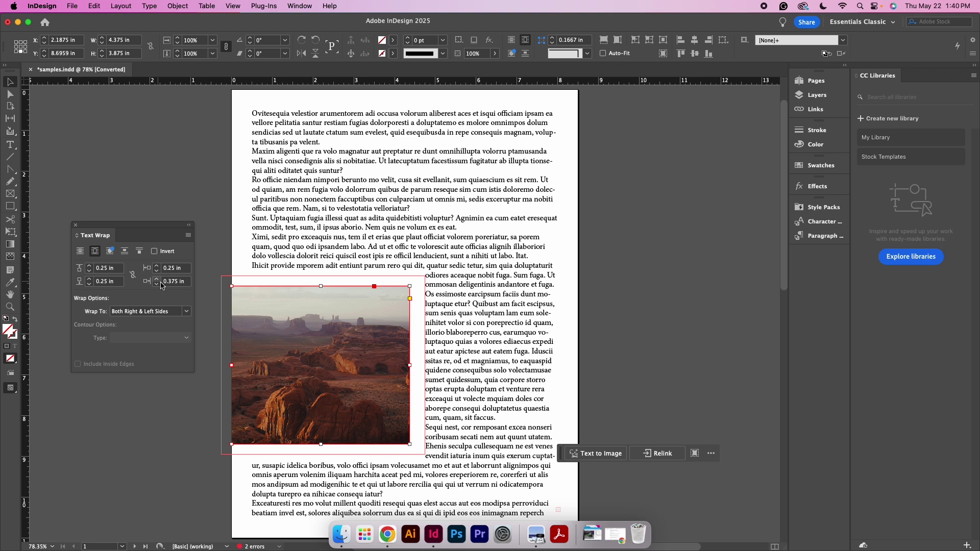
{"action": "left_click", "coordinate": [158, 282]}
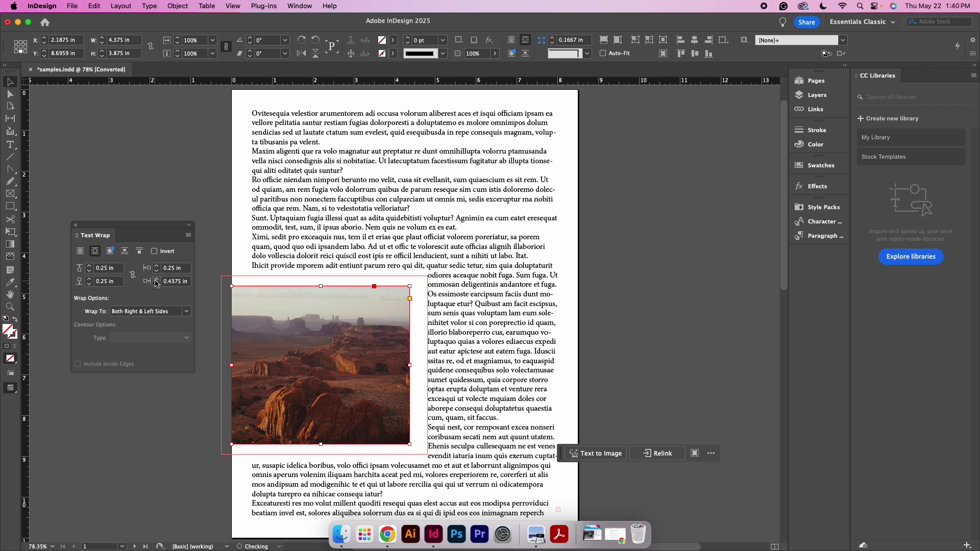
{"action": "left_click", "coordinate": [204, 191]}
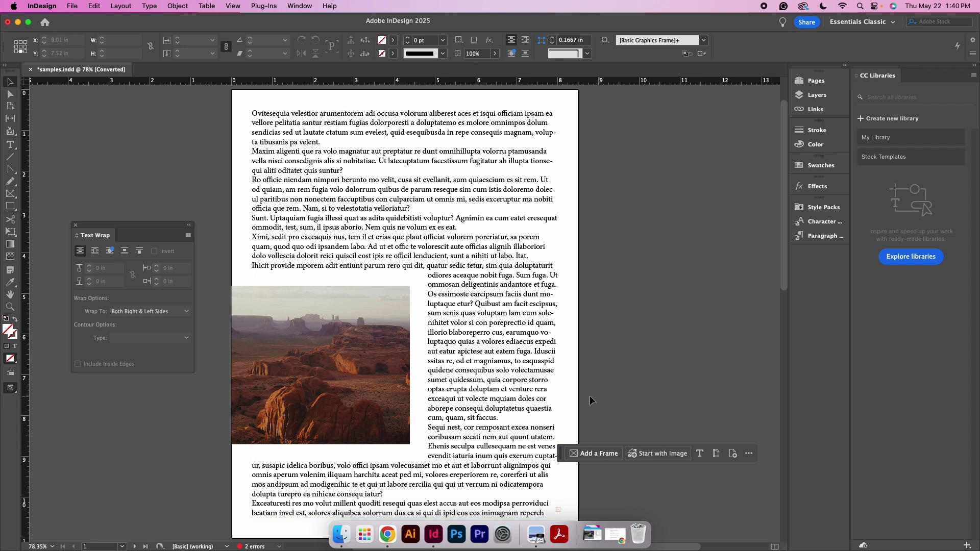
On the apple page, draw a closed triangular path with the Pen tool around the apple half that overlaps the text
{"action": "scroll", "coordinate": [590, 397], "scroll_direction": "down", "scroll_amount": 10}
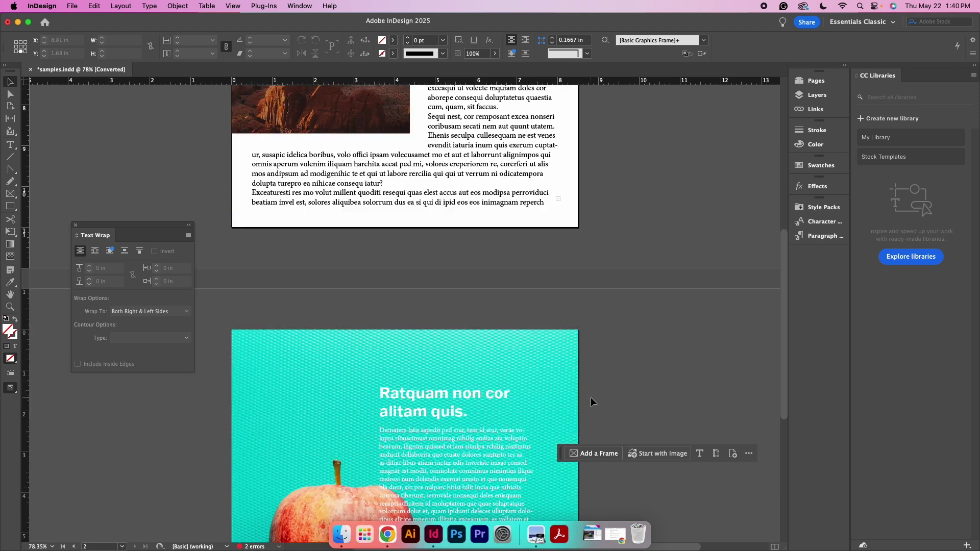
{"action": "scroll", "coordinate": [590, 396], "scroll_direction": "down", "scroll_amount": 3}
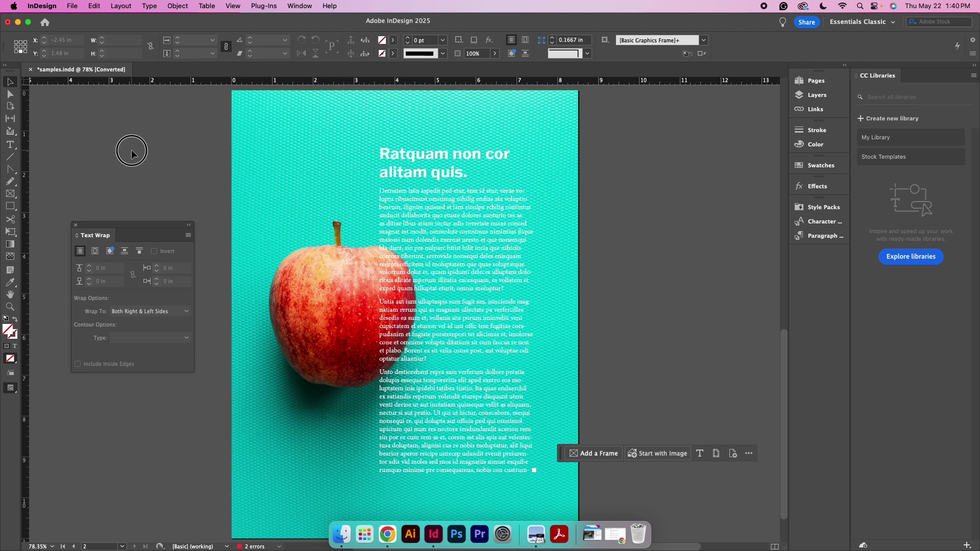
{"action": "left_click_drag", "start_coordinate": [10, 171], "coordinate": [36, 171]}
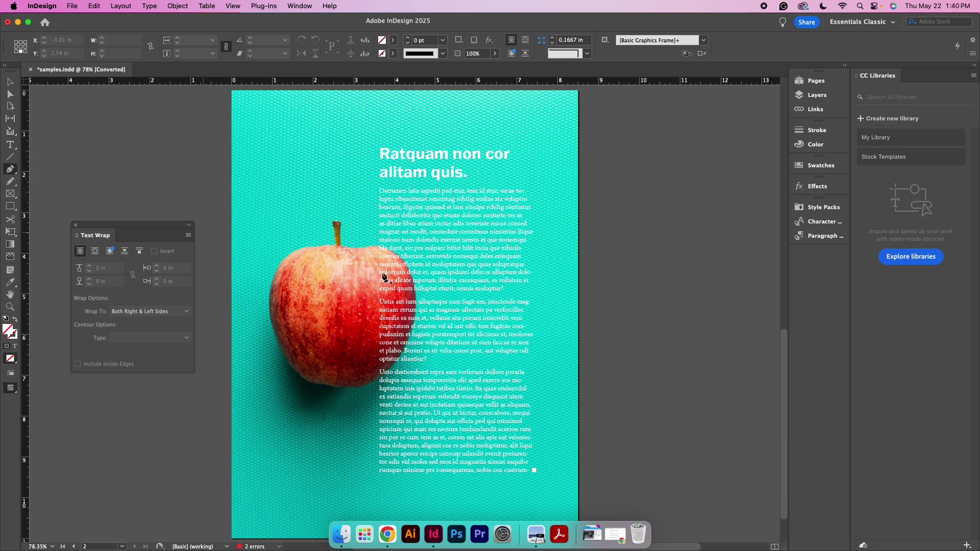
{"action": "left_click", "coordinate": [368, 230]}
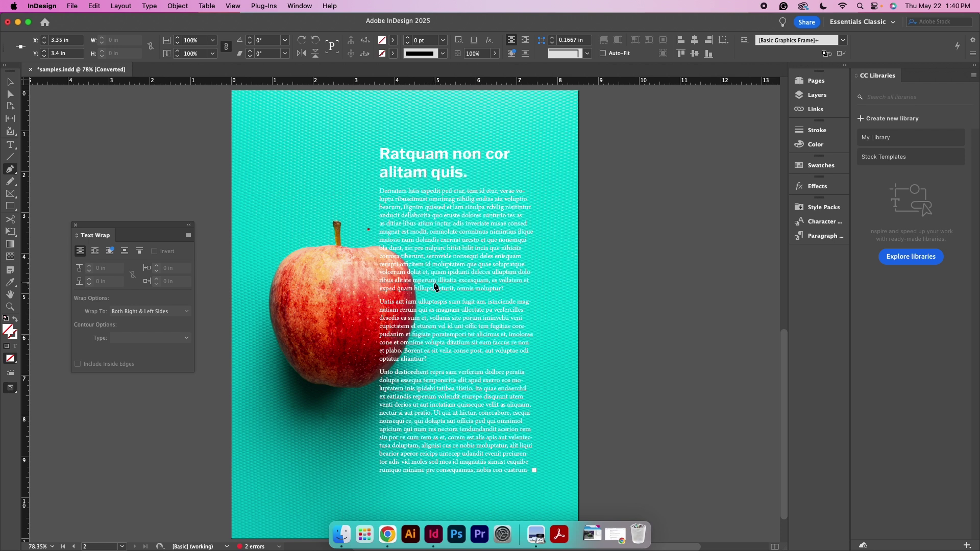
{"action": "left_click", "coordinate": [437, 293]}
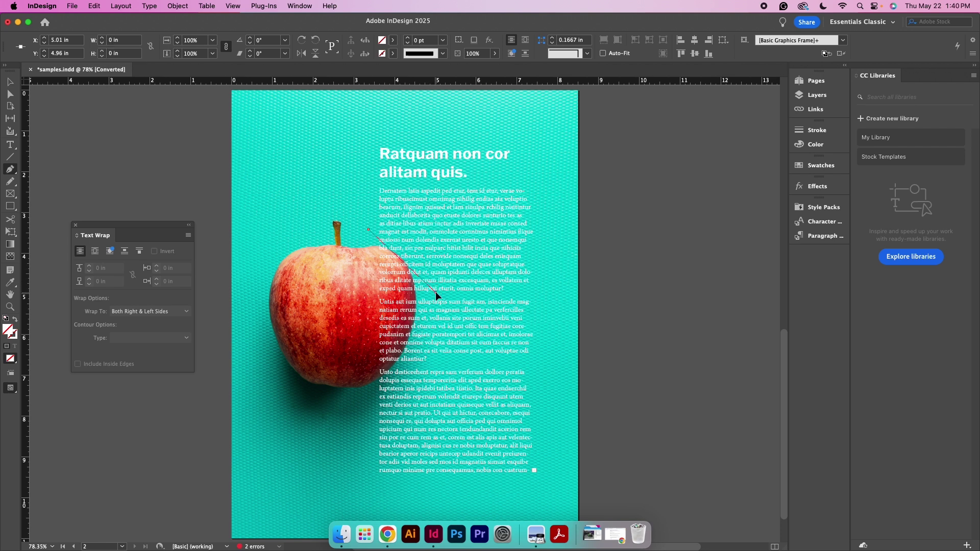
{"action": "left_click", "coordinate": [368, 404]}
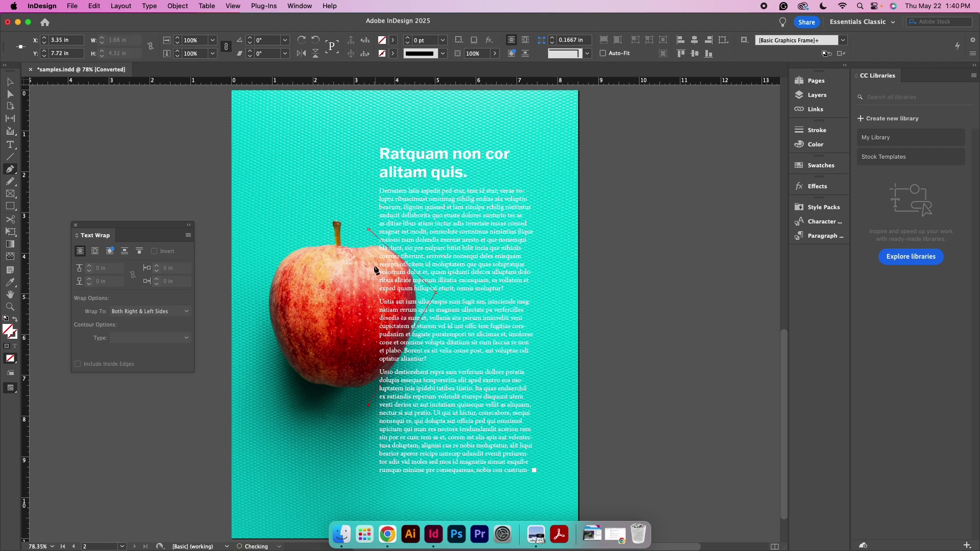
{"action": "left_click", "coordinate": [368, 230]}
Convert the triangle's outer corner point with the Convert Direction Point tool, curving the path around the apple's right side
{"action": "left_click", "coordinate": [9, 169]}
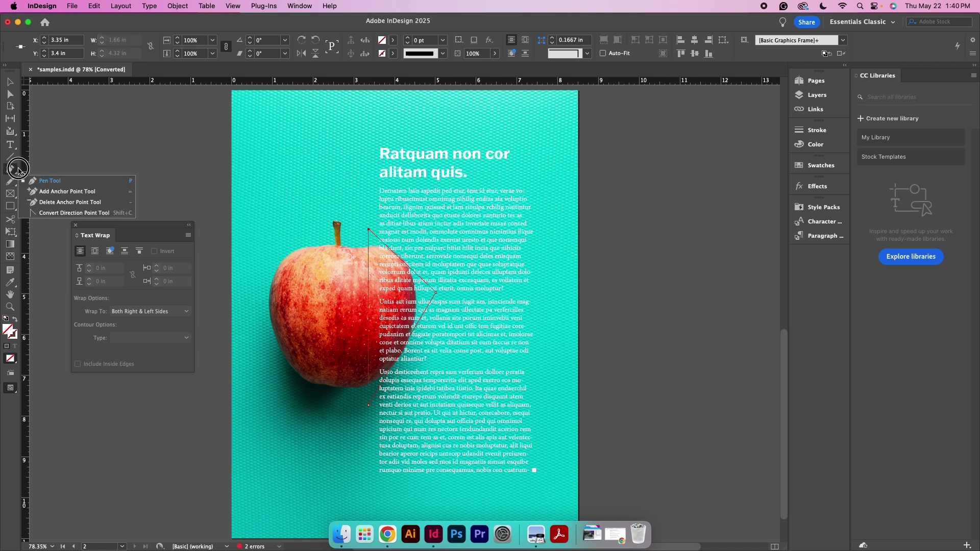
{"action": "left_click", "coordinate": [65, 212]}
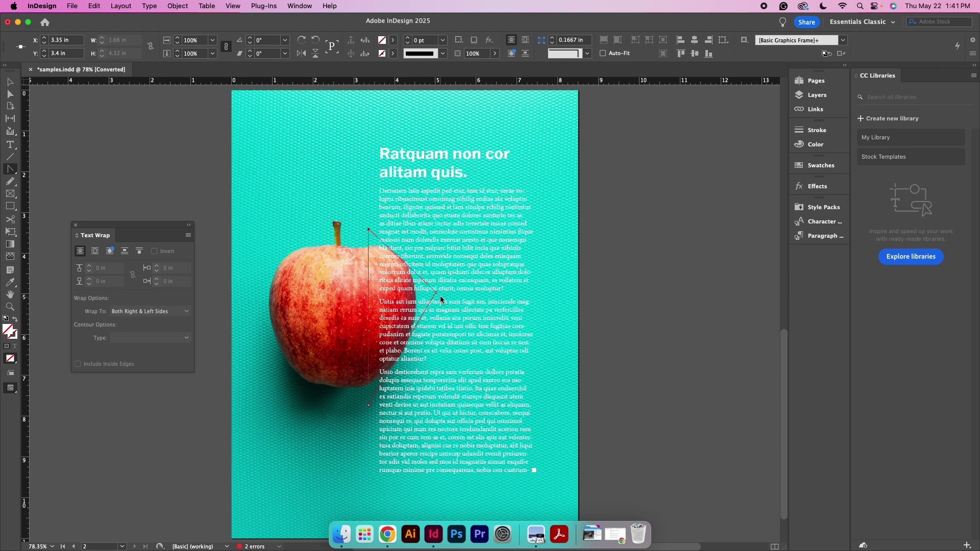
{"action": "left_click_drag", "start_coordinate": [436, 293], "coordinate": [437, 371]}
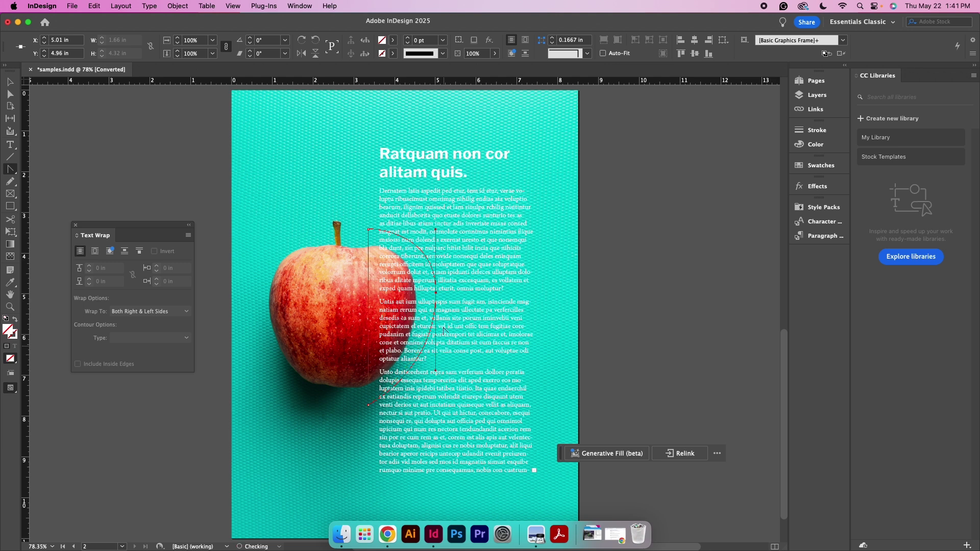
{"action": "left_click_drag", "start_coordinate": [438, 234], "coordinate": [436, 233]}
Select the curved path together with the text frame and apply a text wrap around the object shape
{"action": "left_click", "coordinate": [10, 82]}
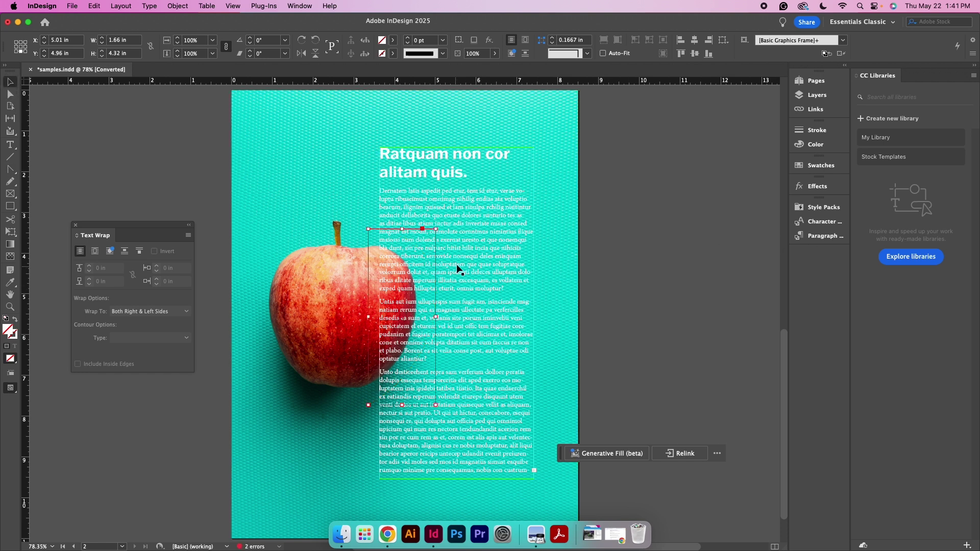
{"action": "left_click", "coordinate": [470, 273]}
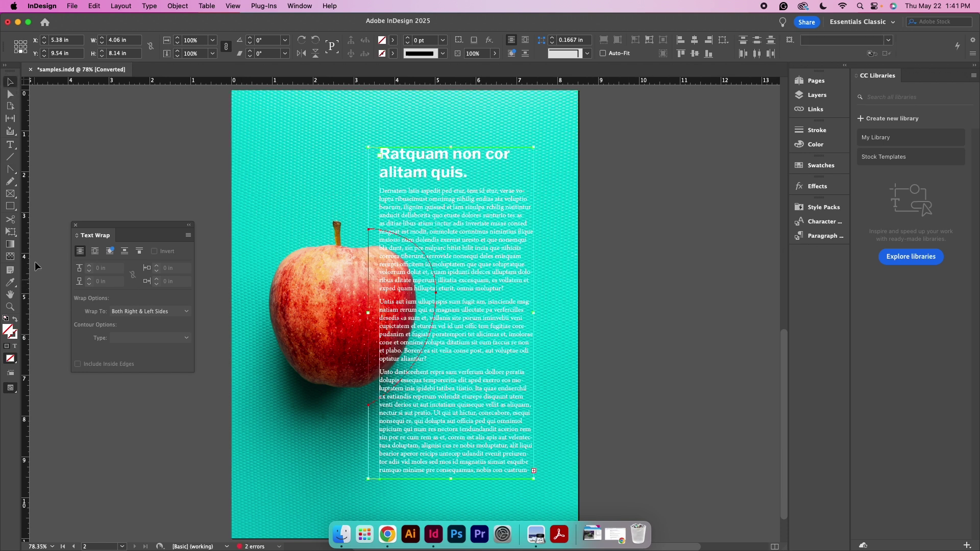
{"action": "left_click", "coordinate": [111, 251]}
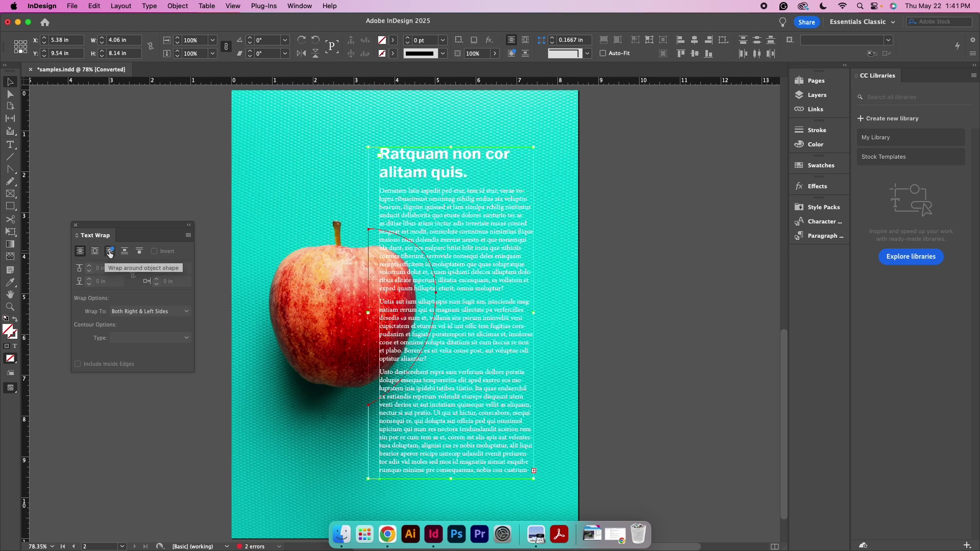
{"action": "left_click", "coordinate": [634, 284]}
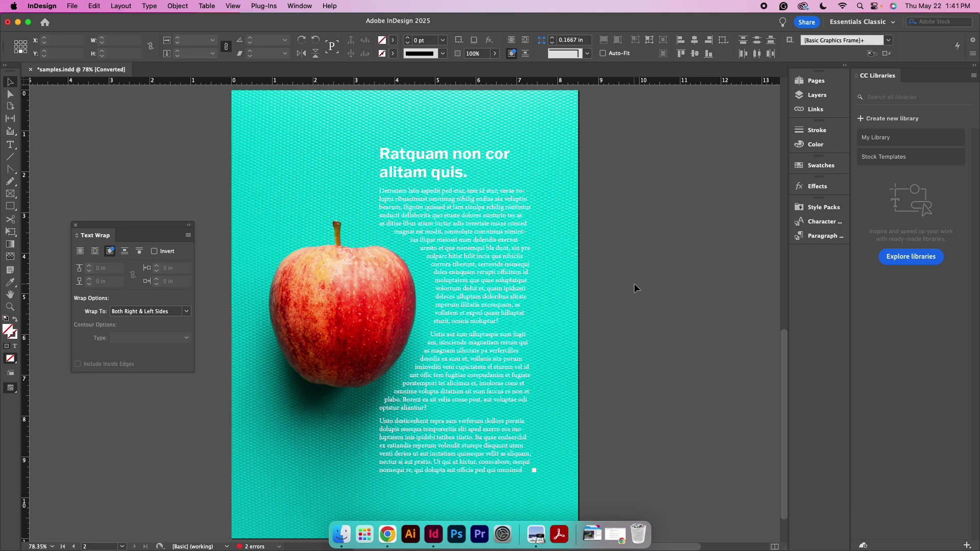